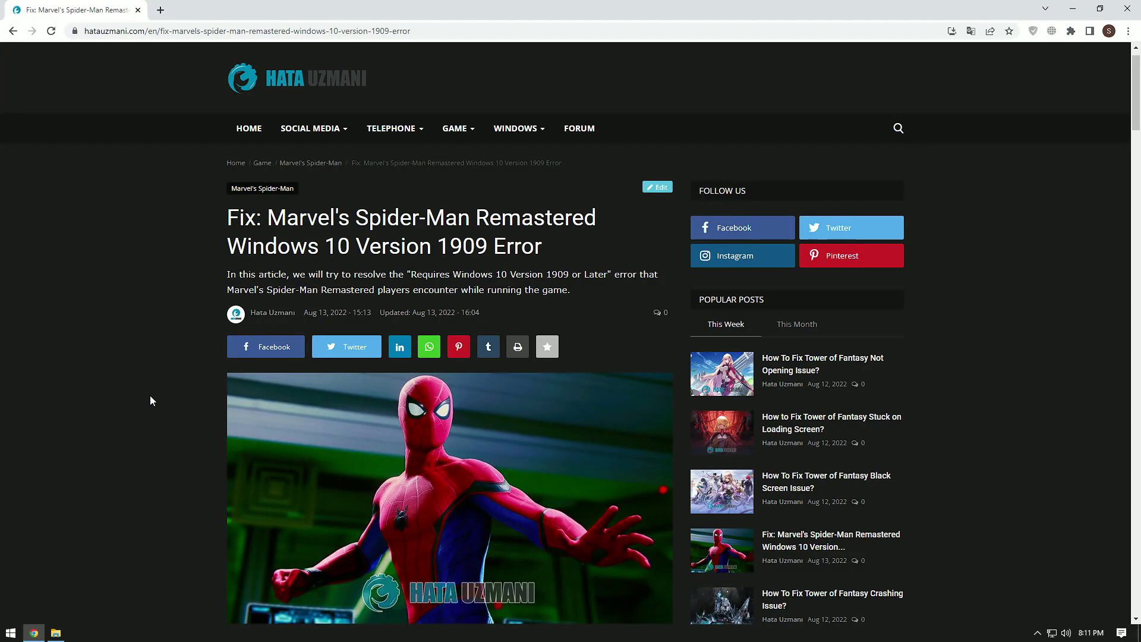
scroll(149, 401, "down", 5)
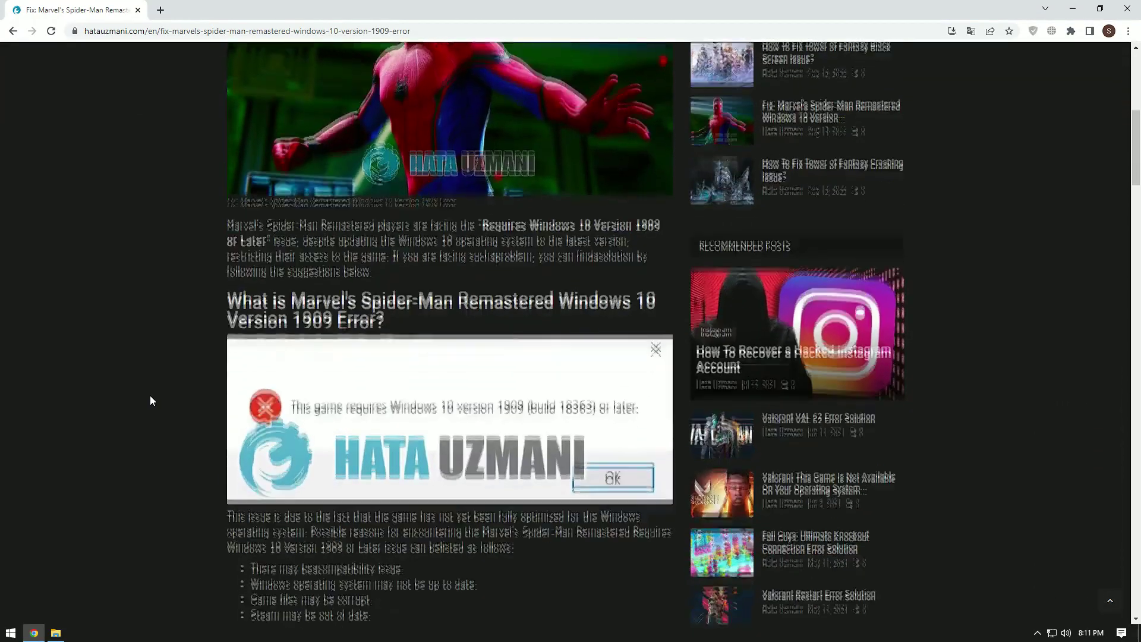
scroll(150, 400, "down", 3)
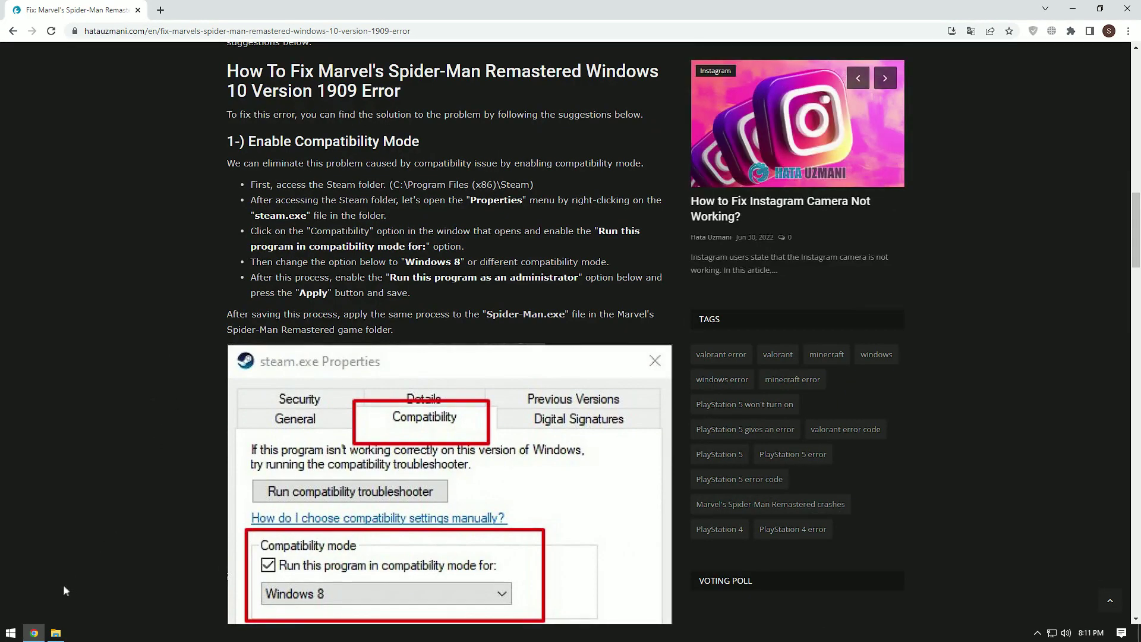
- Browse from This PC to C:\Program Files (x86)\Steam and bring up steam.exe's context menu
left_click(10, 633)
type("th")
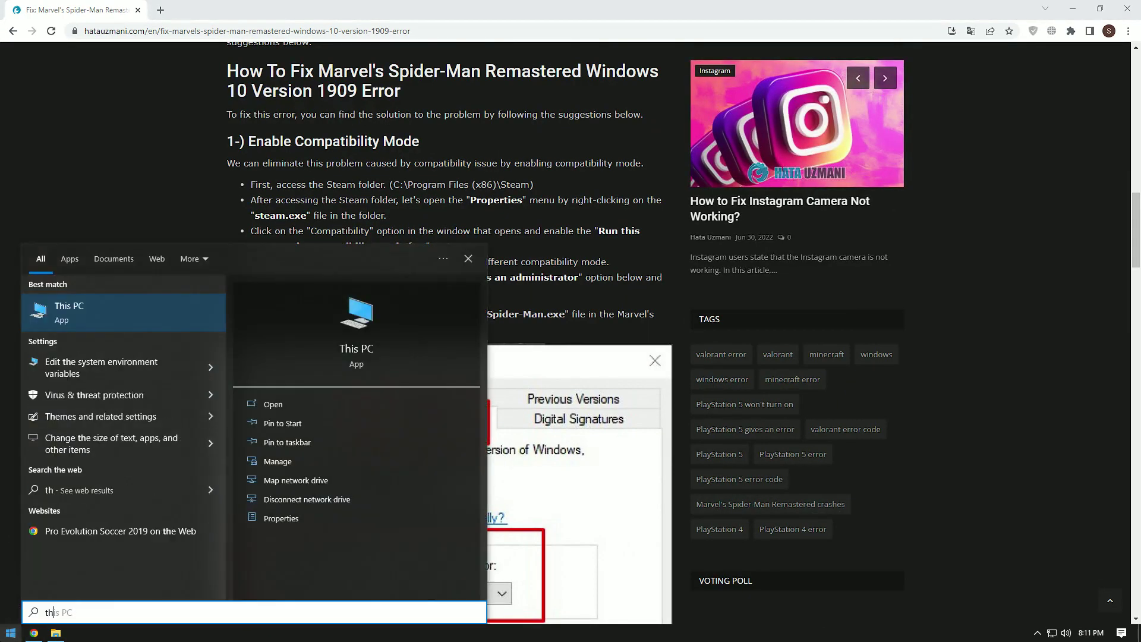
key("Return")
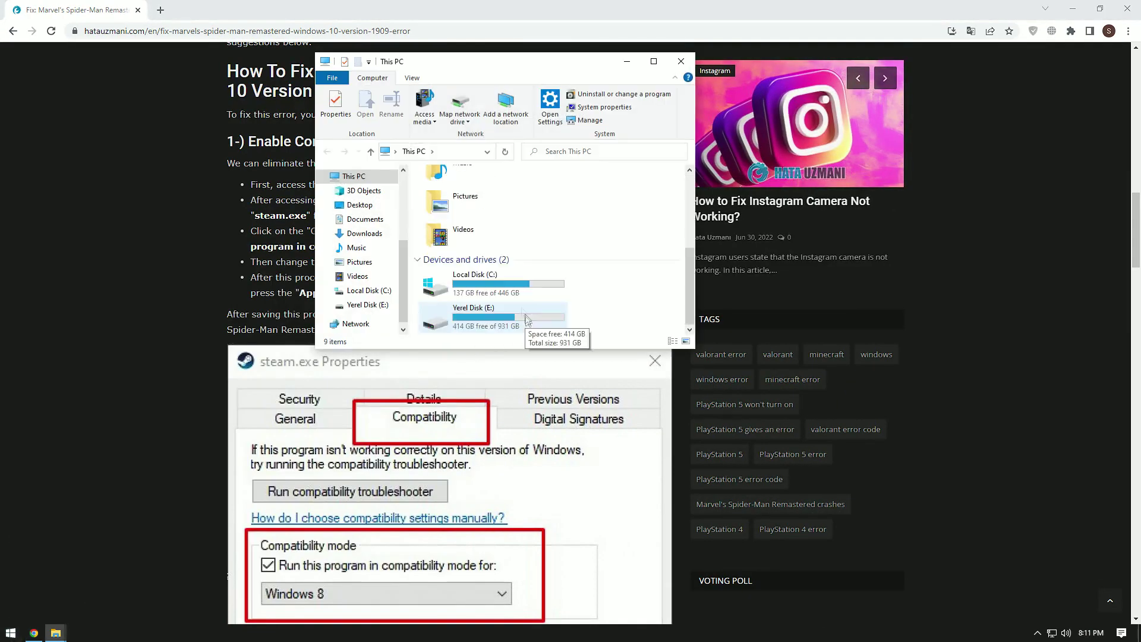
double_click(473, 281)
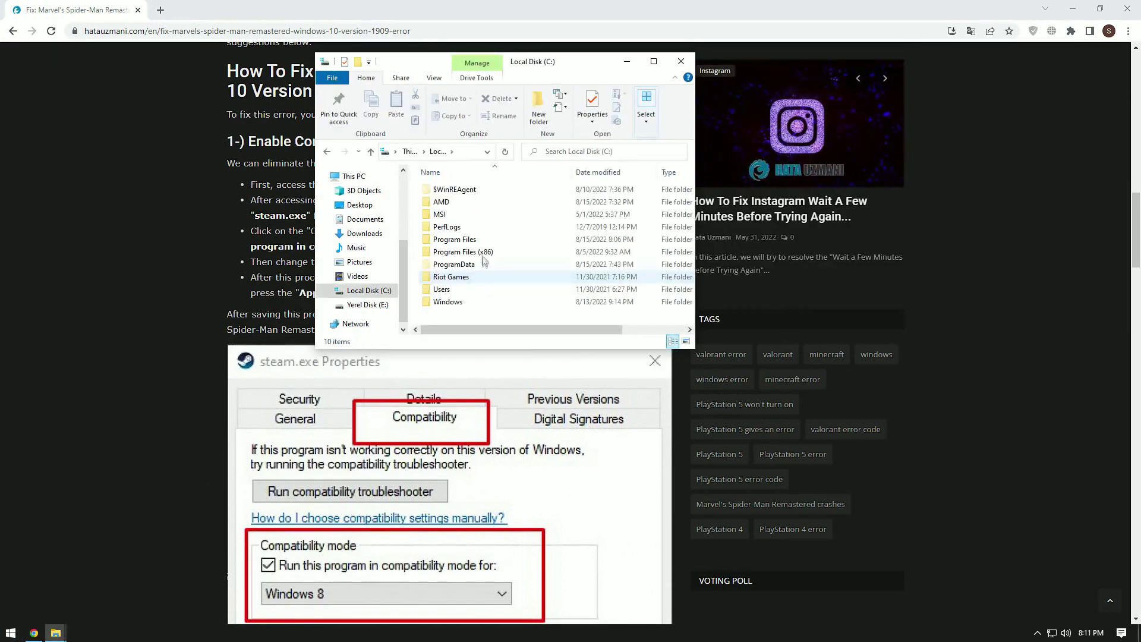
double_click(463, 251)
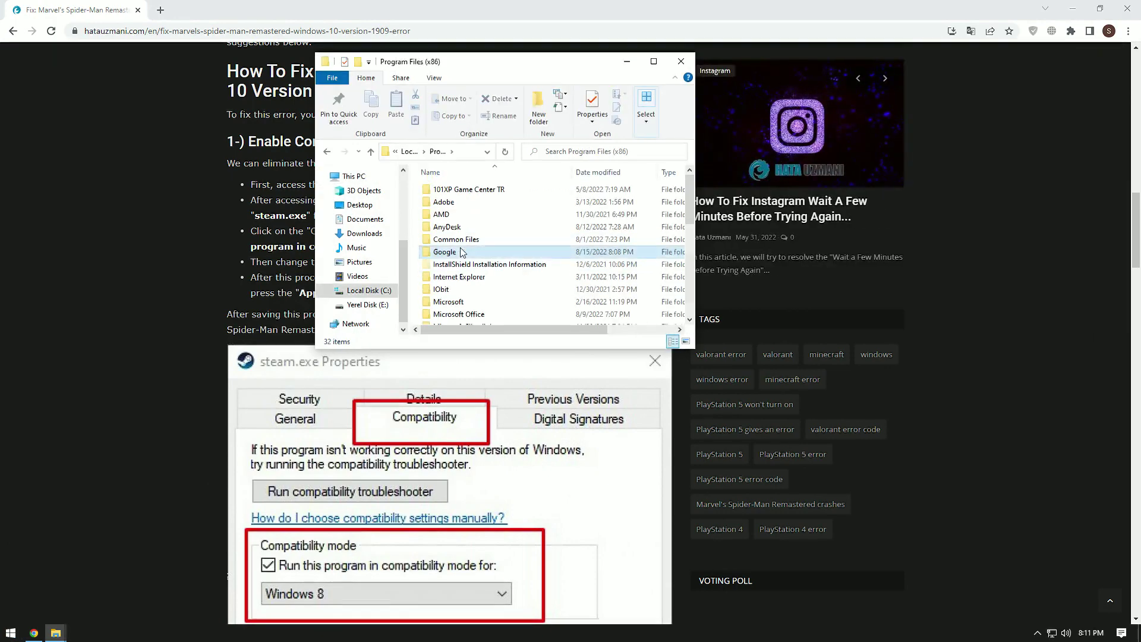
scroll(462, 254, "down", 5)
double_click(469, 227)
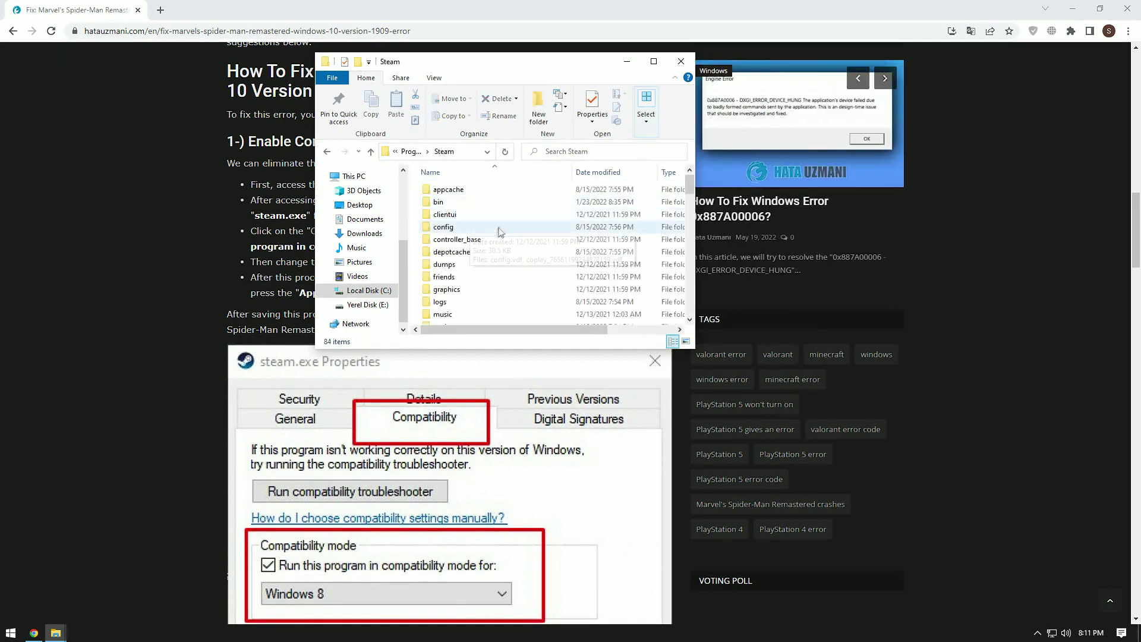
scroll(494, 233, "down", 5)
scroll(493, 236, "down", 3)
scroll(492, 236, "down", 2)
scroll(486, 244, "down", 2)
scroll(464, 259, "down", 3)
left_click(434, 269)
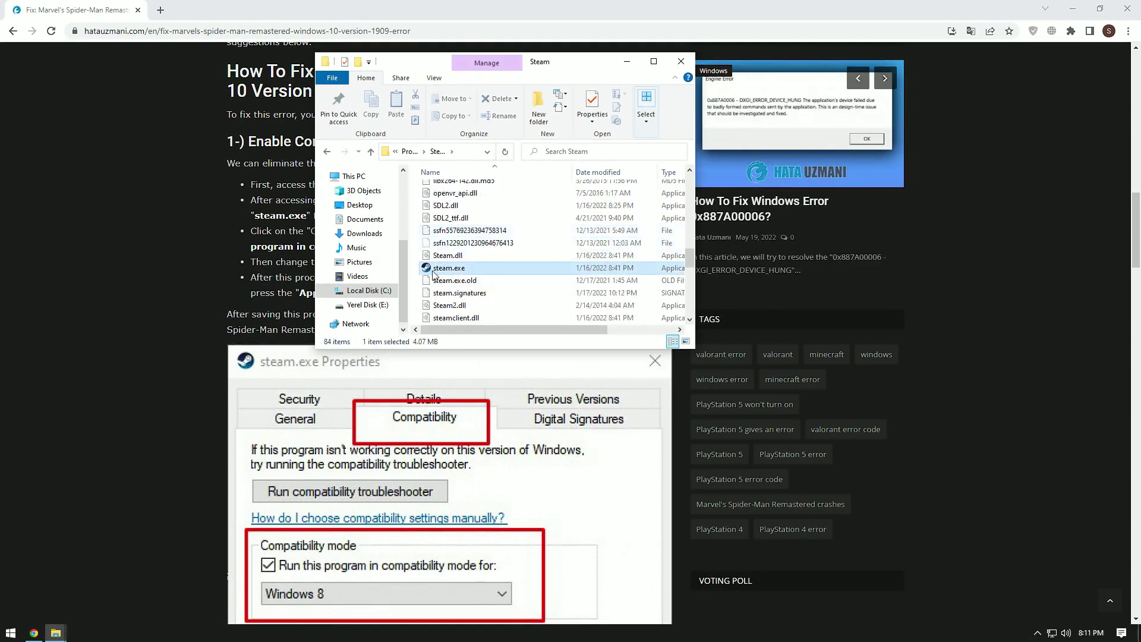
right_click(450, 272)
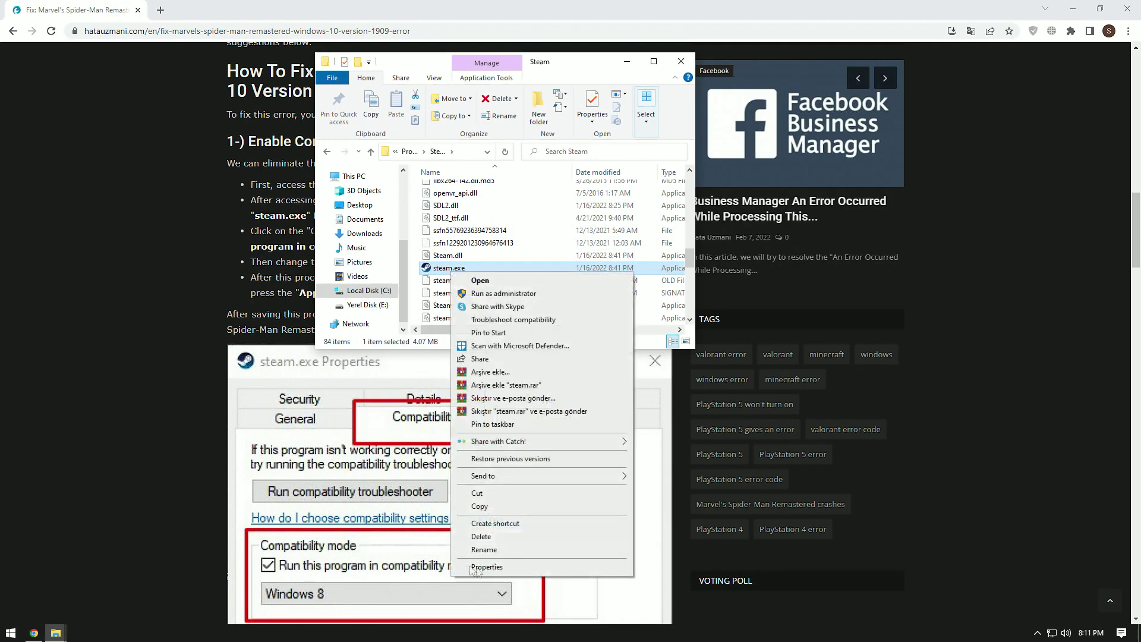
- Set steam.exe to Windows 8 compatibility mode and run as administrator, then apply and confirm
left_click(487, 567)
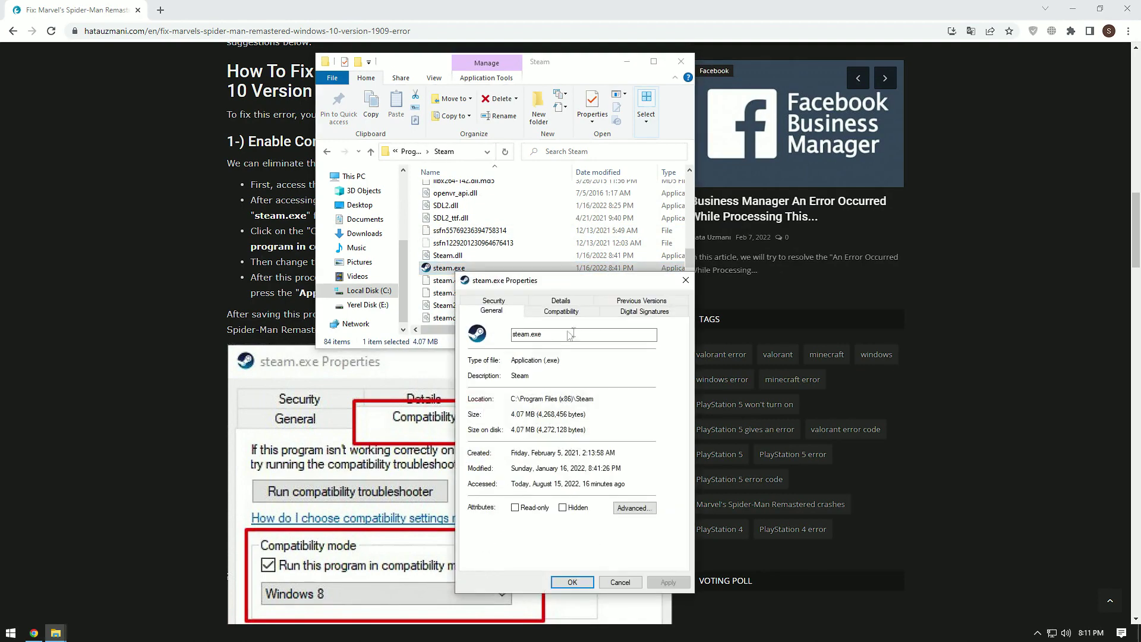
left_click(561, 311)
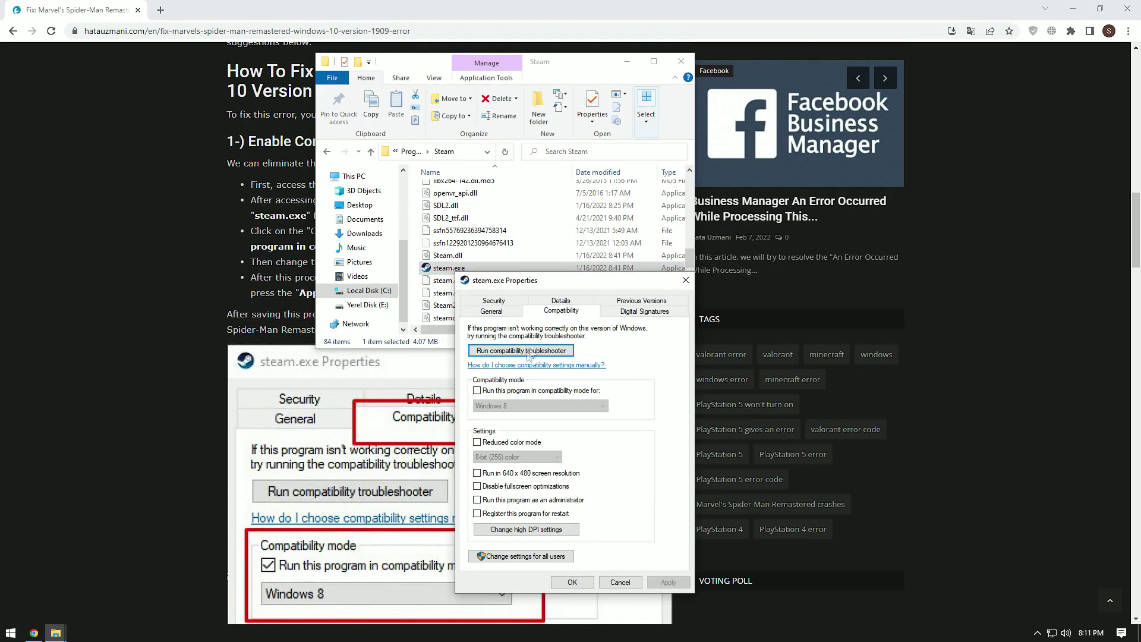
left_click(495, 396)
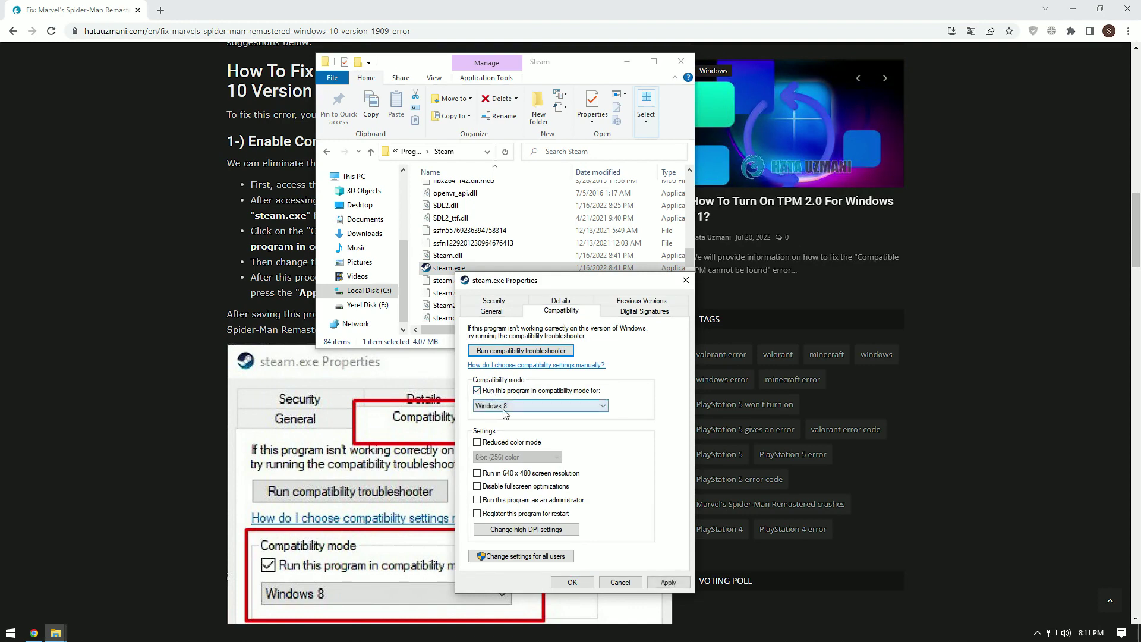
left_click(497, 501)
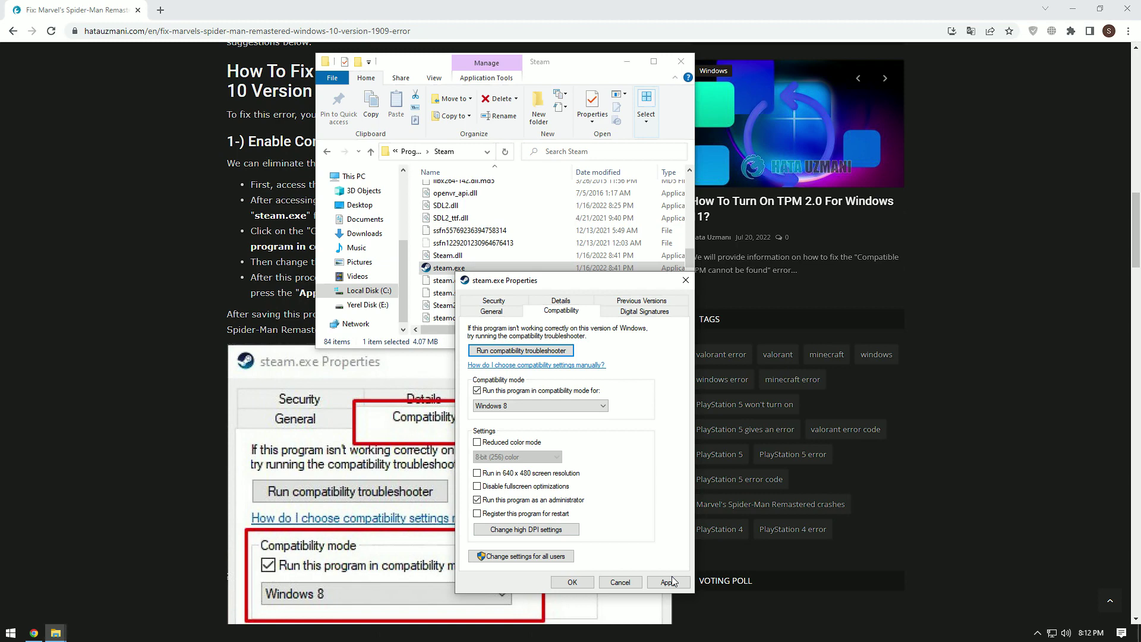
left_click(668, 581)
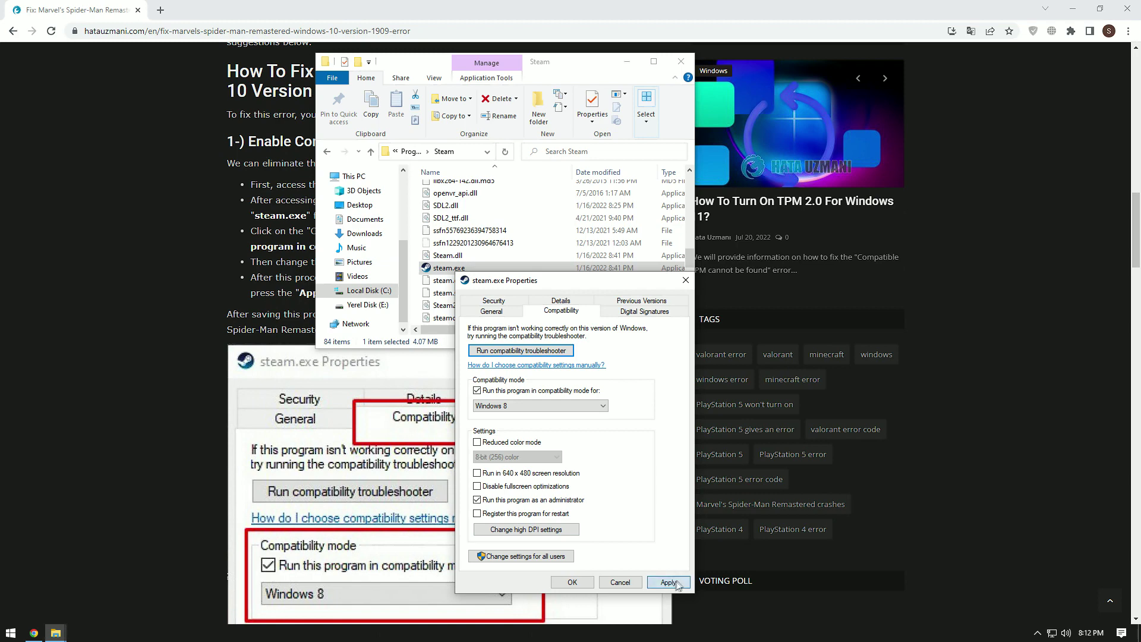
left_click(573, 582)
- Close the Steam folder and reach Spider-Man Remastered's install folder through its shortcut
left_click(681, 62)
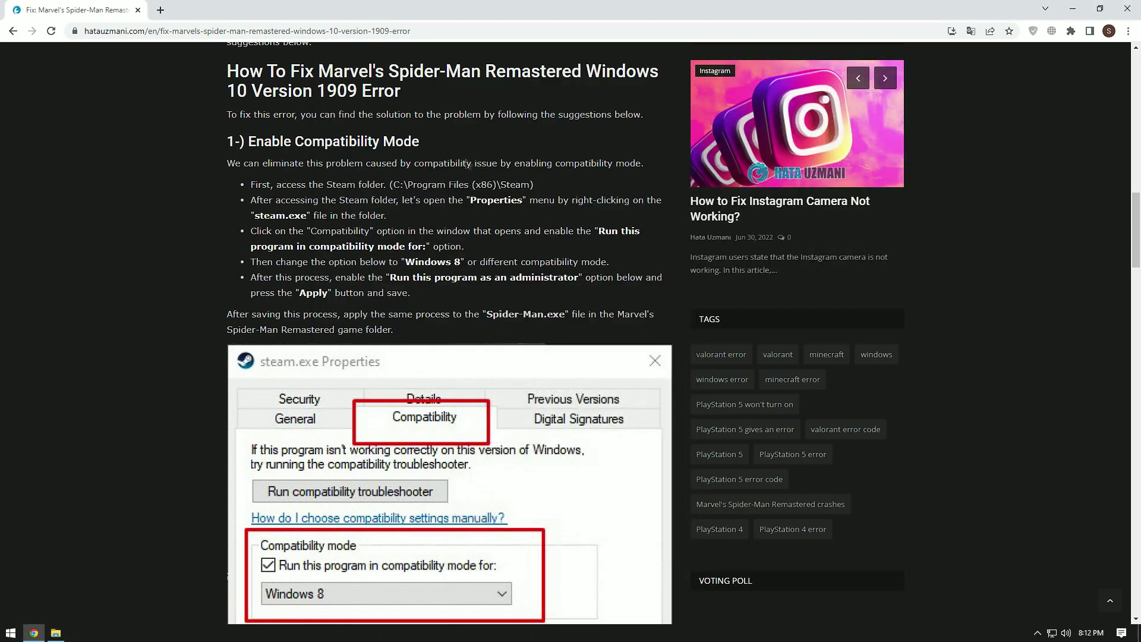
left_click(56, 633)
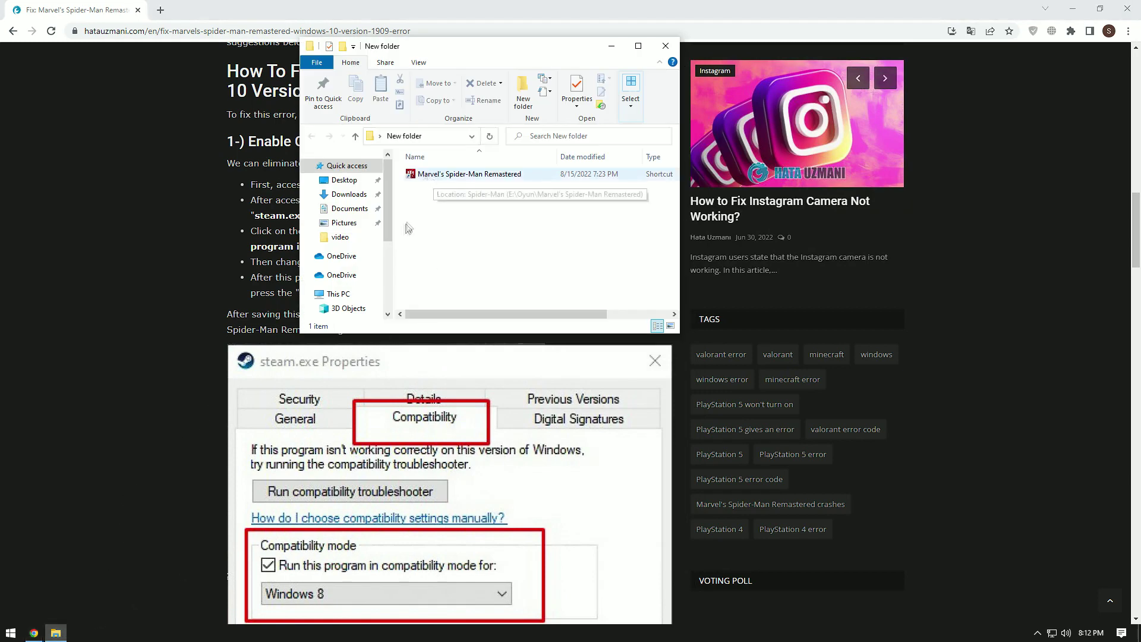
right_click(567, 177)
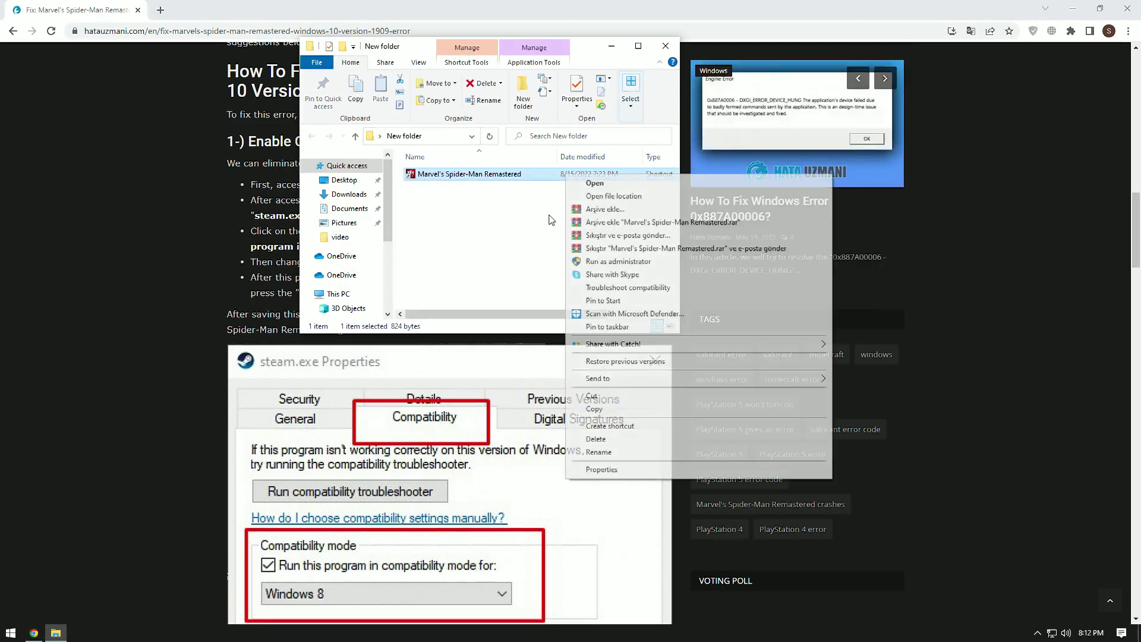
left_click(623, 197)
- Make Spider-Man.exe run as administrator in compatibility mode, then return to the shortcut folder
right_click(434, 305)
left_click(470, 598)
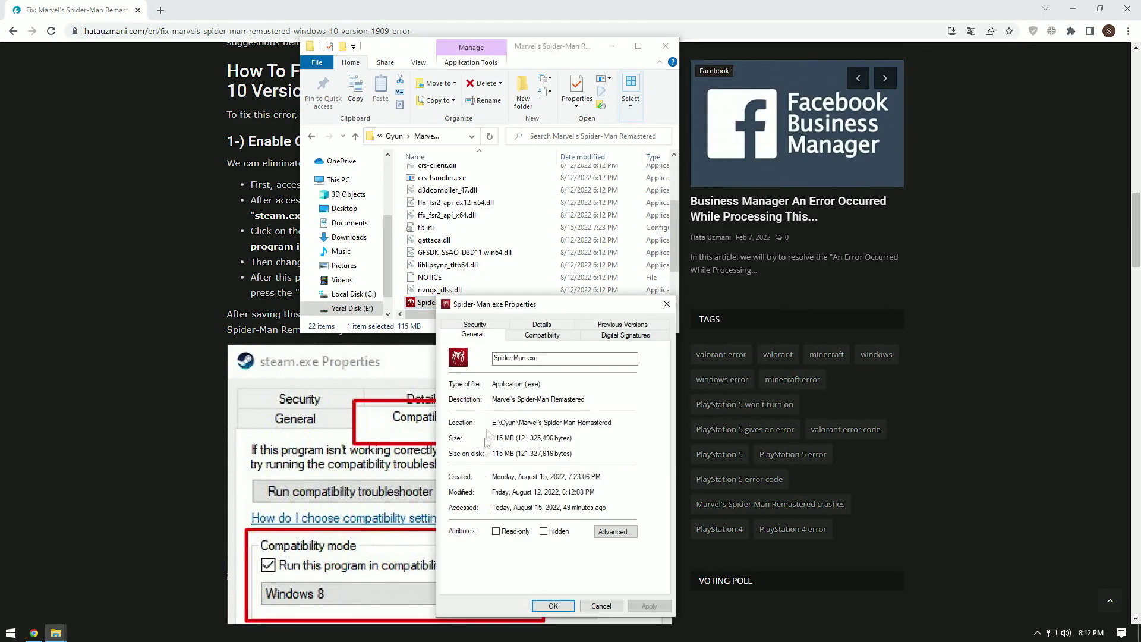
left_click(539, 337)
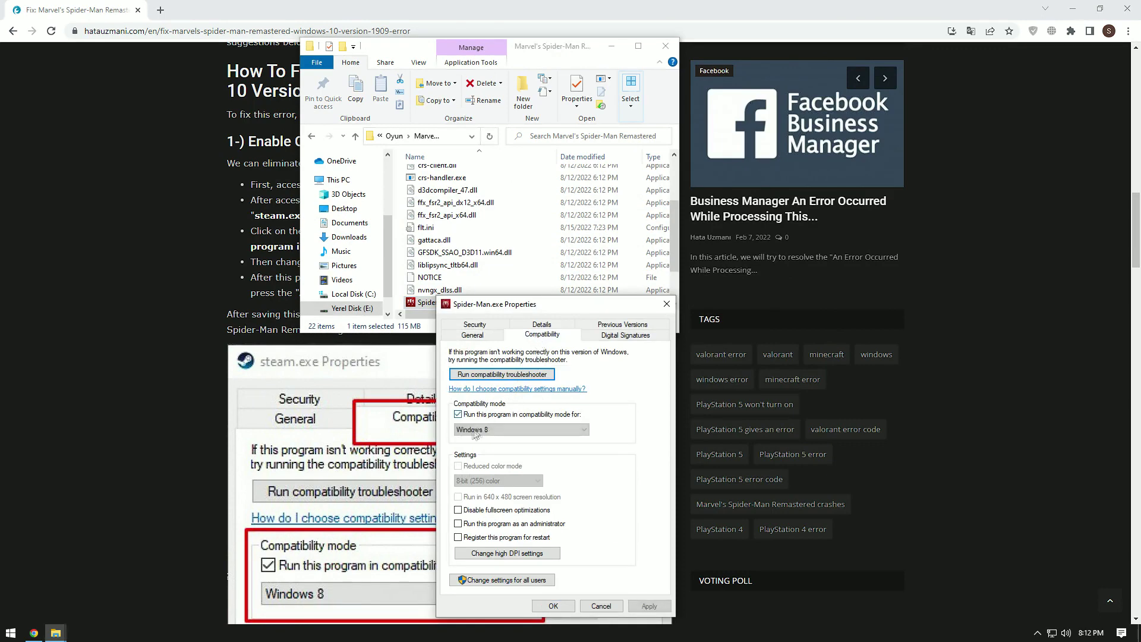
left_click(479, 524)
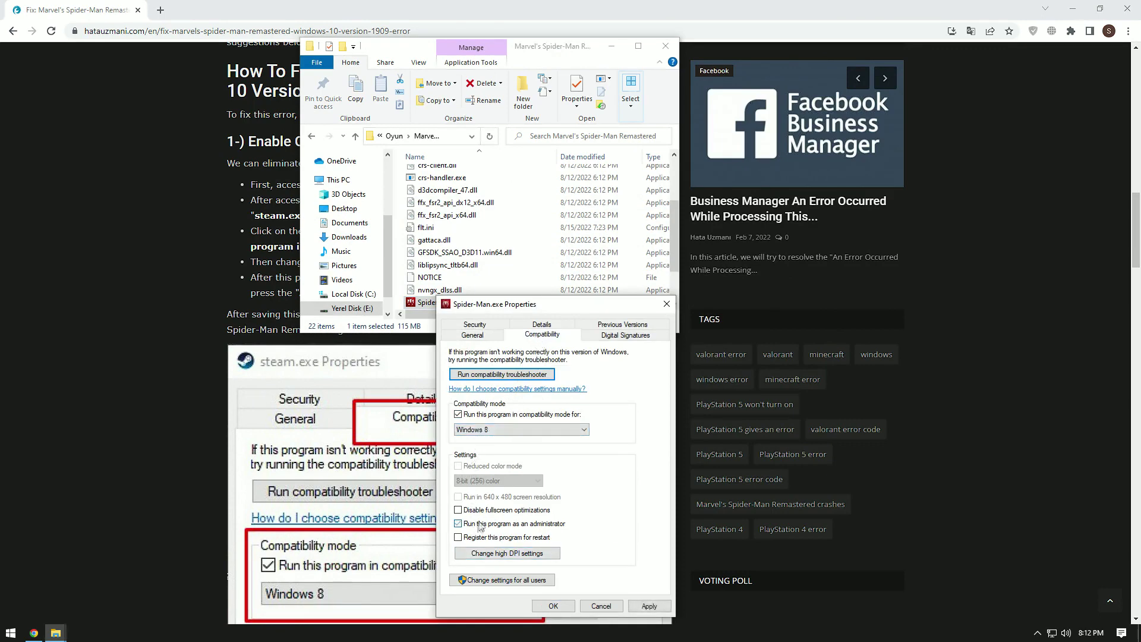
left_click(541, 600)
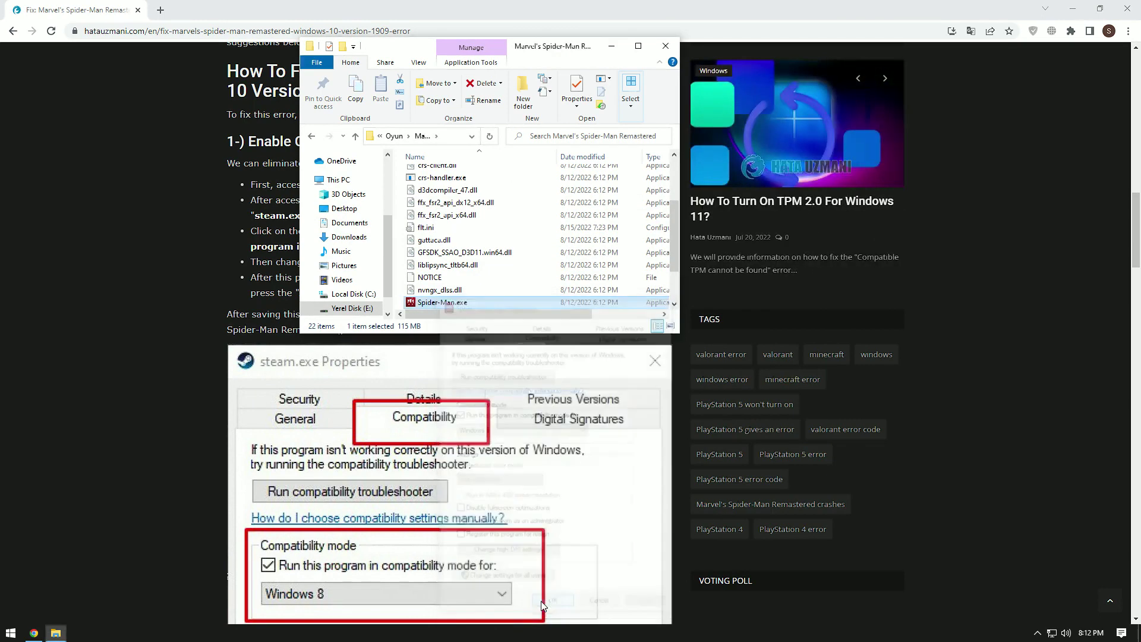
left_click(308, 140)
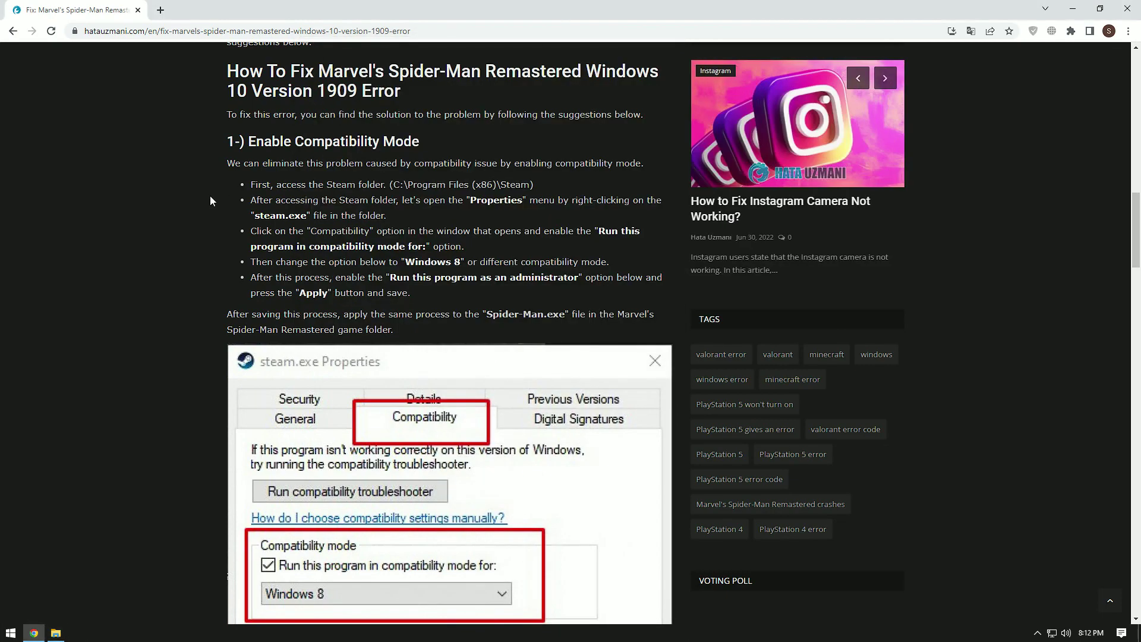
scroll(209, 195, "down", 5)
scroll(210, 195, "down", 4)
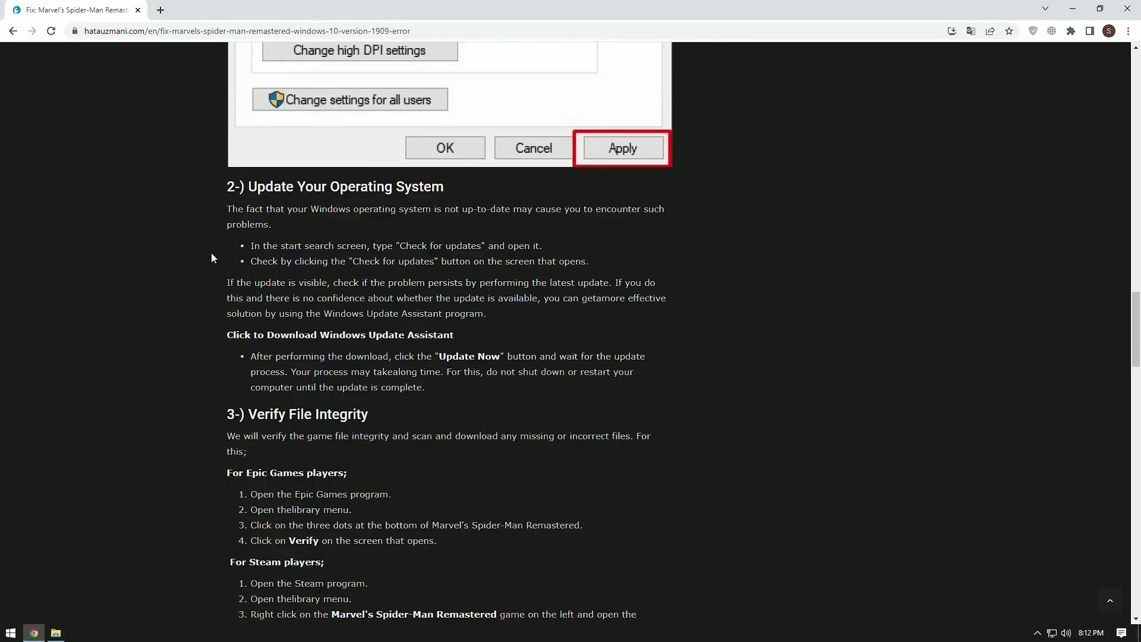
- Open the Windows search from the taskbar
left_click(9, 634)
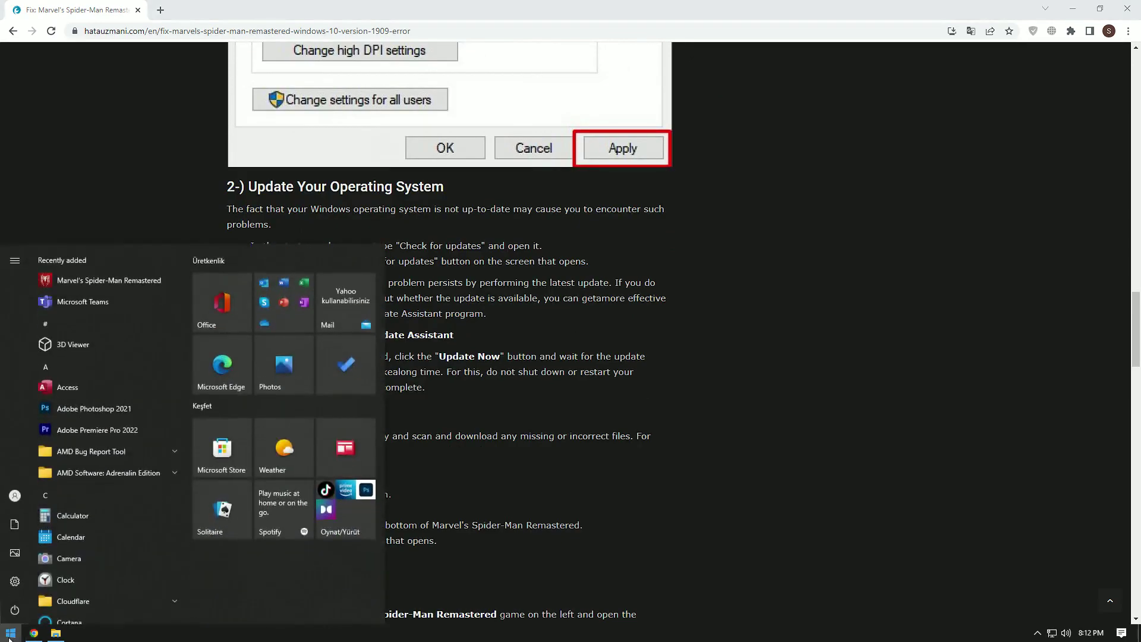
type("check")
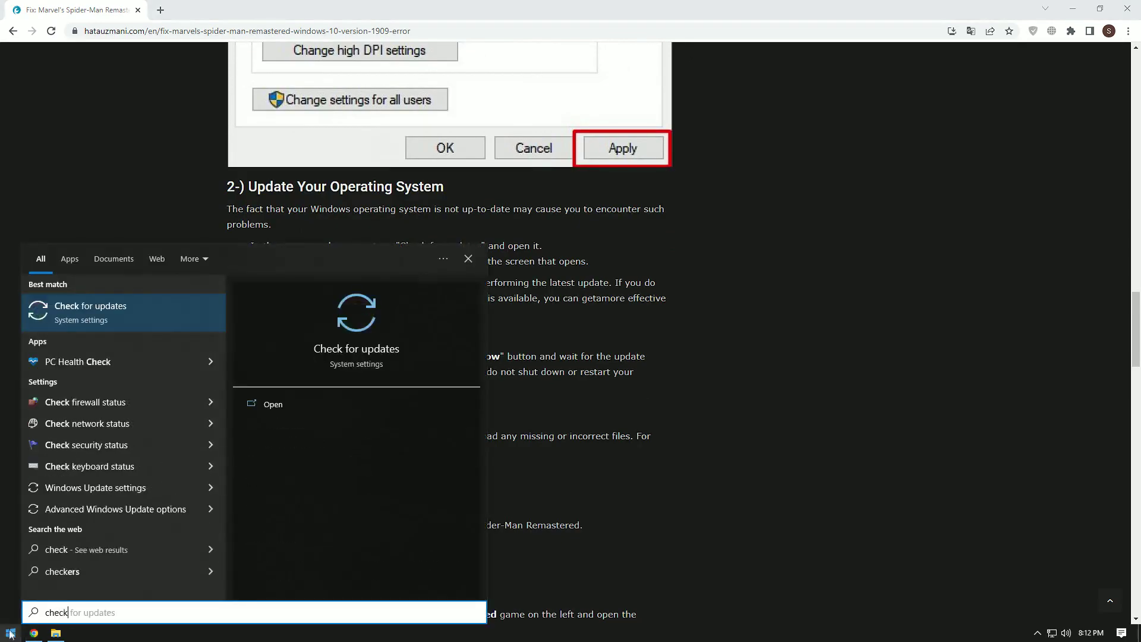
- Run Windows Update's check for updates, confirm it's up to date, and close Settings
left_click(145, 320)
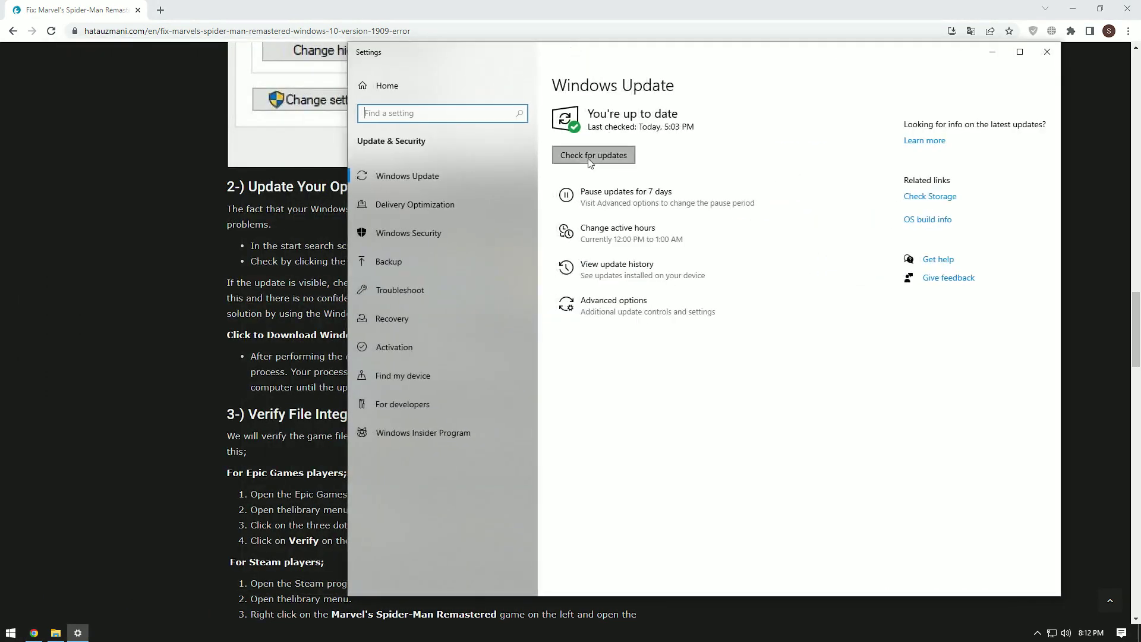
left_click(588, 158)
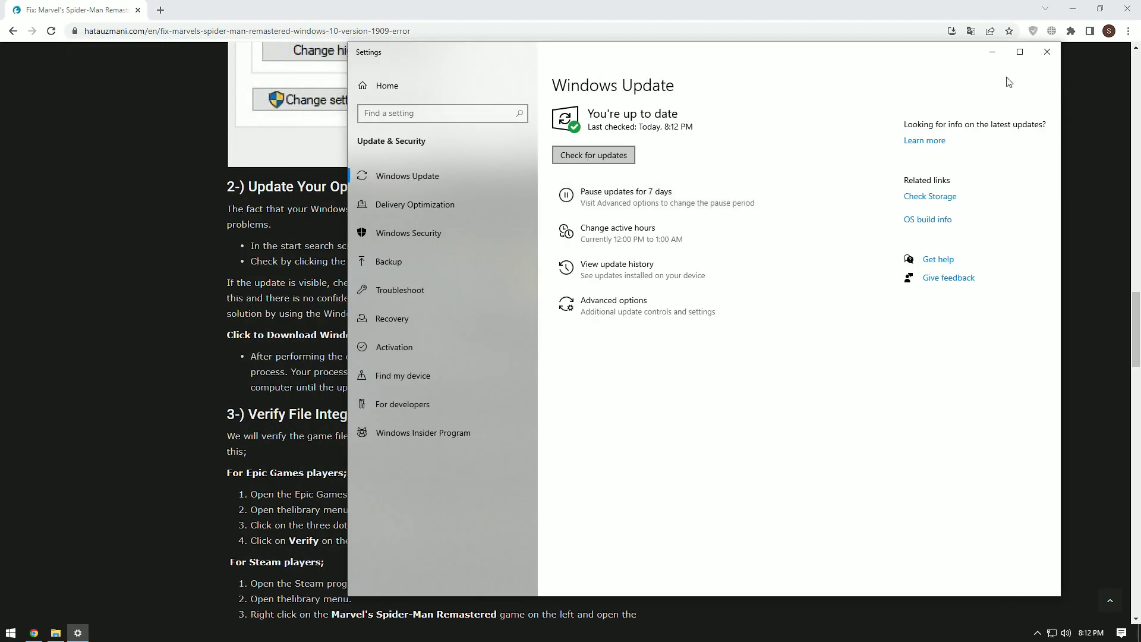
left_click(1048, 51)
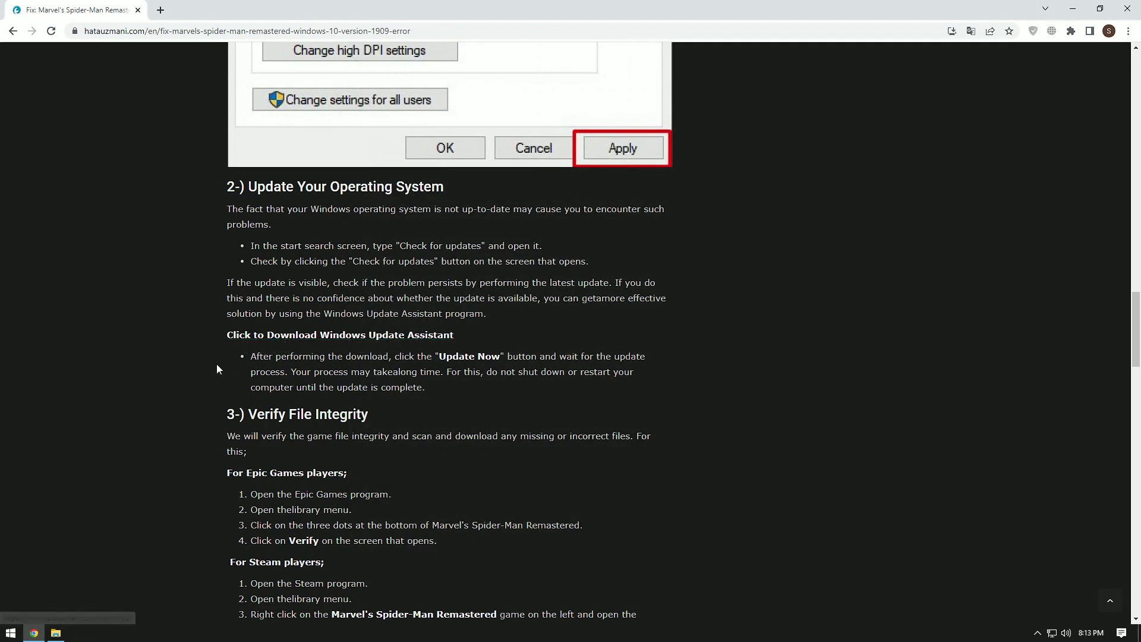
scroll(217, 365, "down", 3)
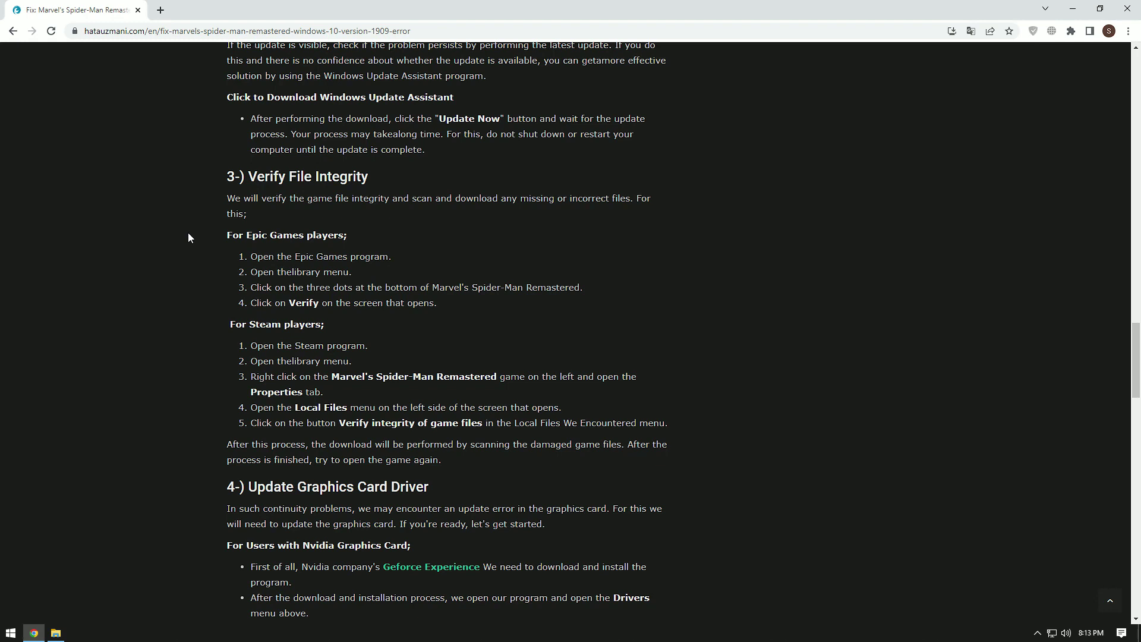
scroll(188, 233, "down", 5)
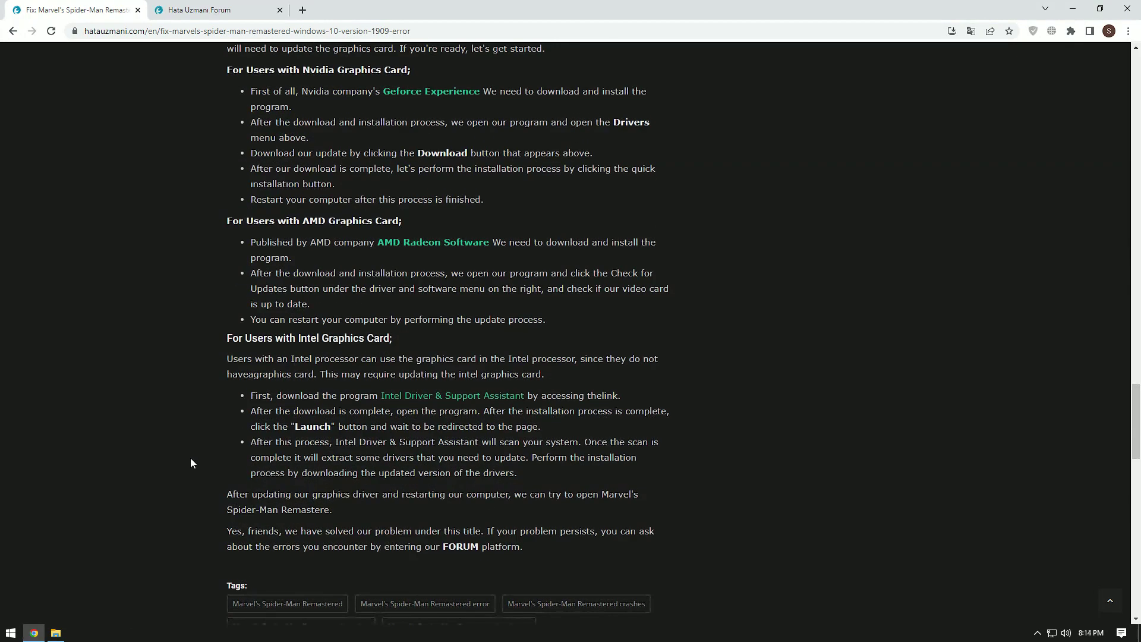
- Switch to the Hata Uzmani forum tab
left_click(218, 10)
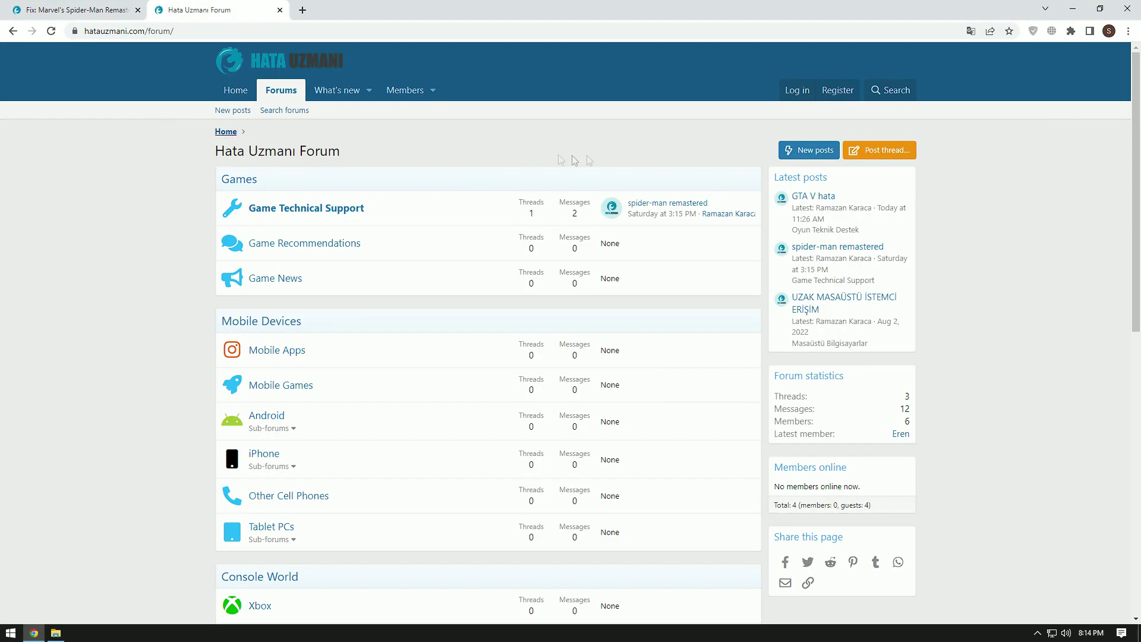
- Choose 'Post thread...' on the Hata Uzmani forum to show the section list
left_click(877, 154)
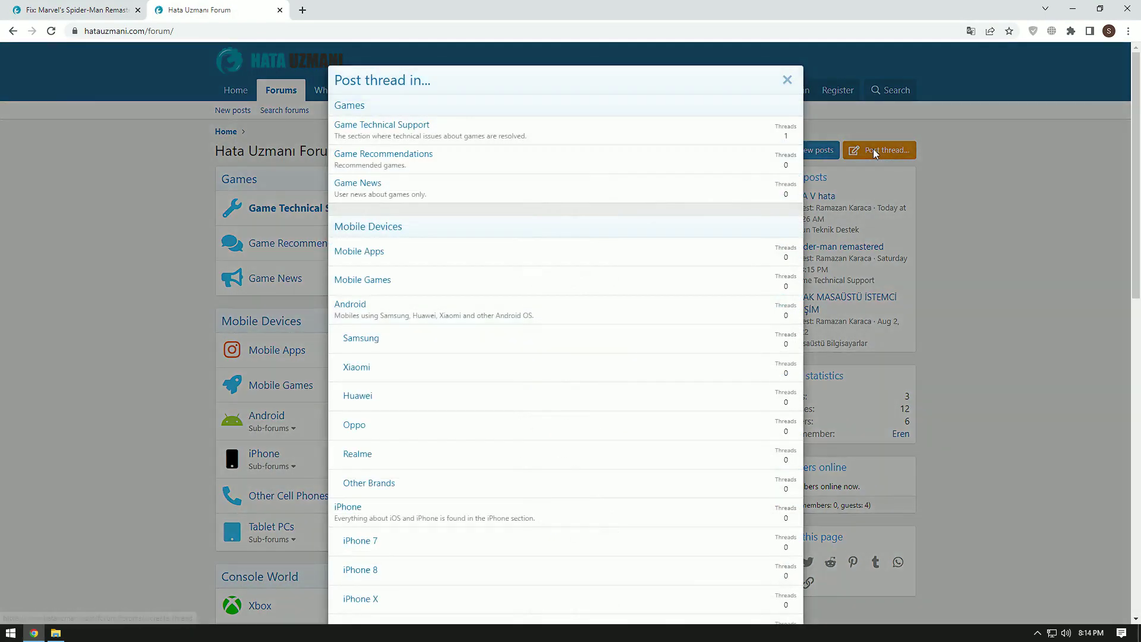